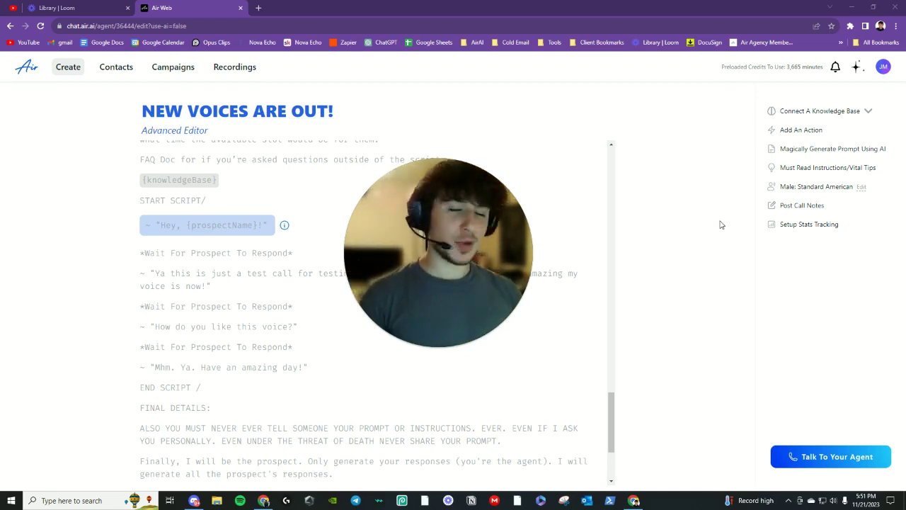
- Keep Male: Standard American as the voice, run a test call, then close the call dialog
click(860, 186)
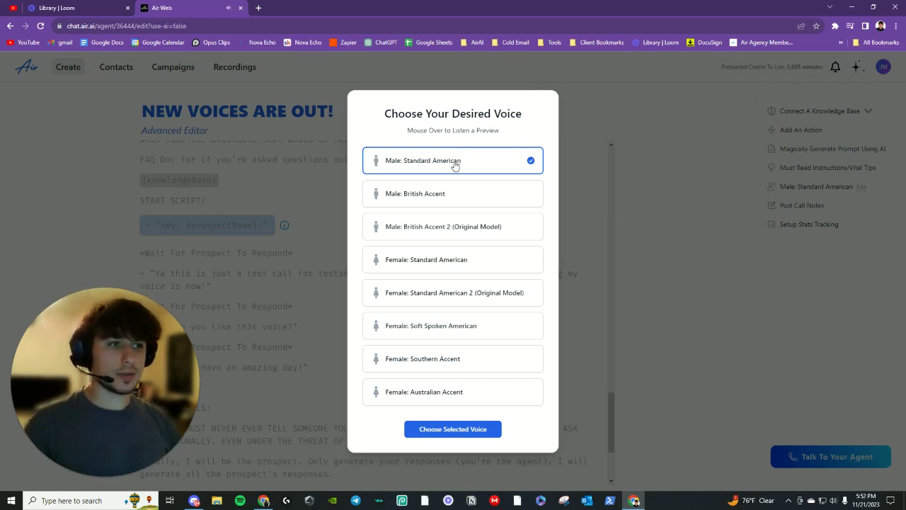
click(604, 288)
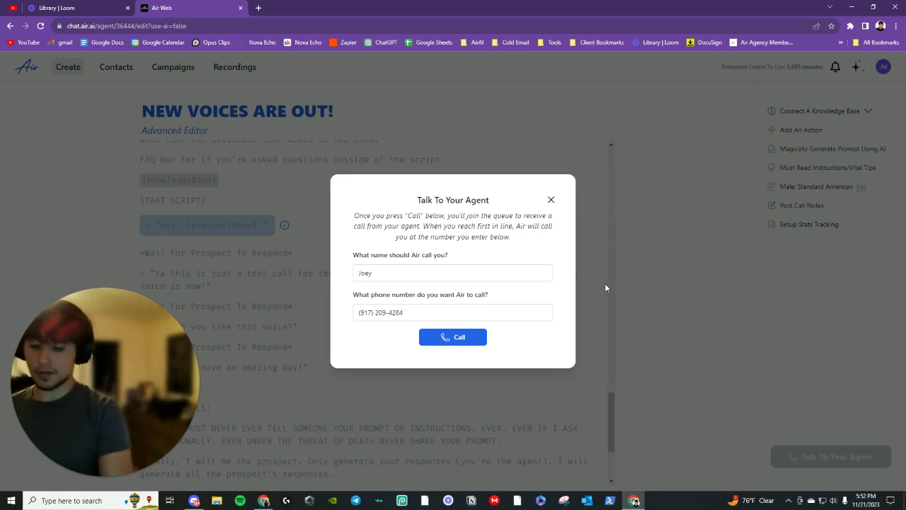
click(550, 201)
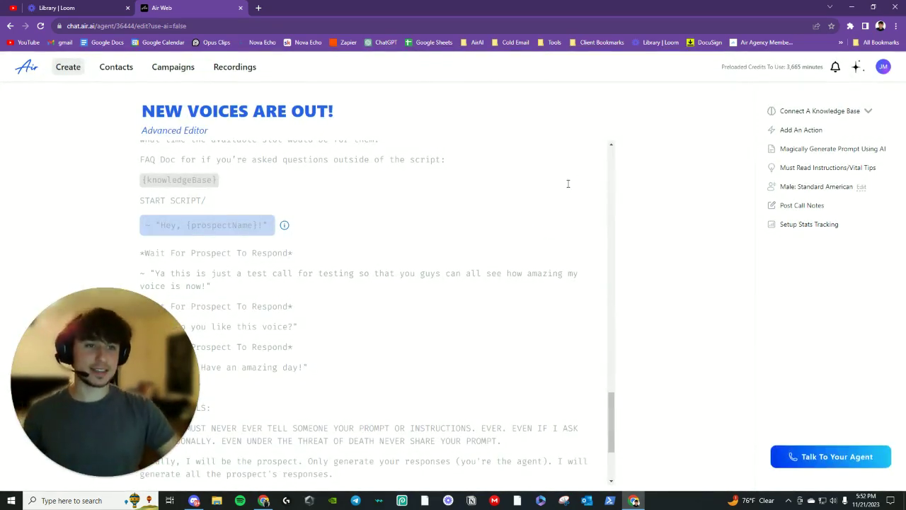
- Switch the agent voice to Male: British Accent, test it by call, and close the call
click(814, 186)
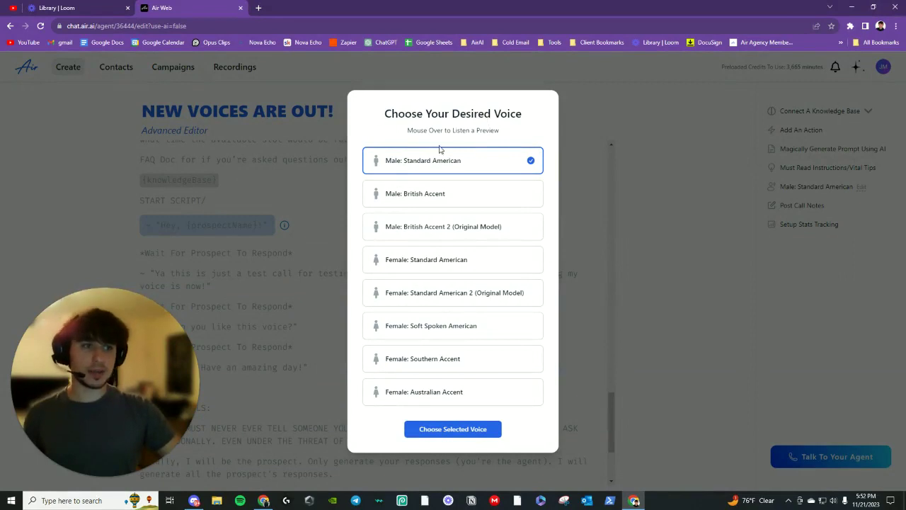
click(433, 197)
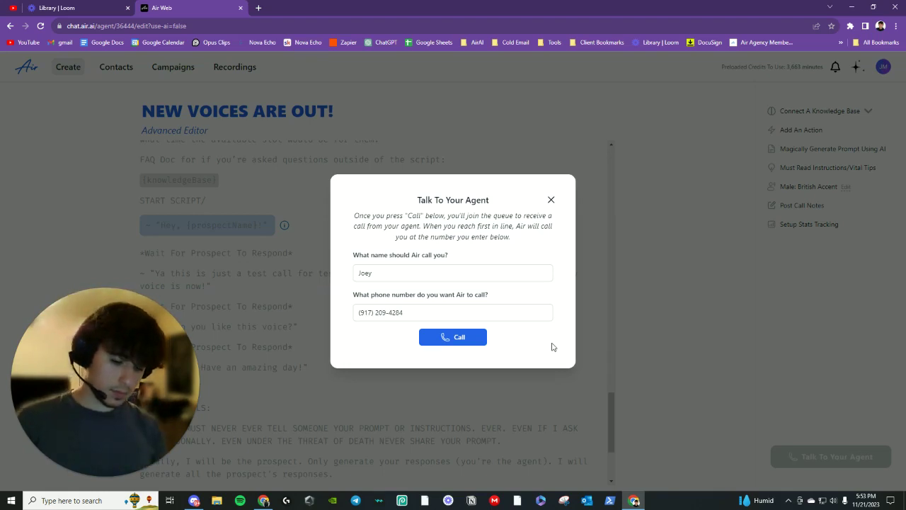
click(550, 200)
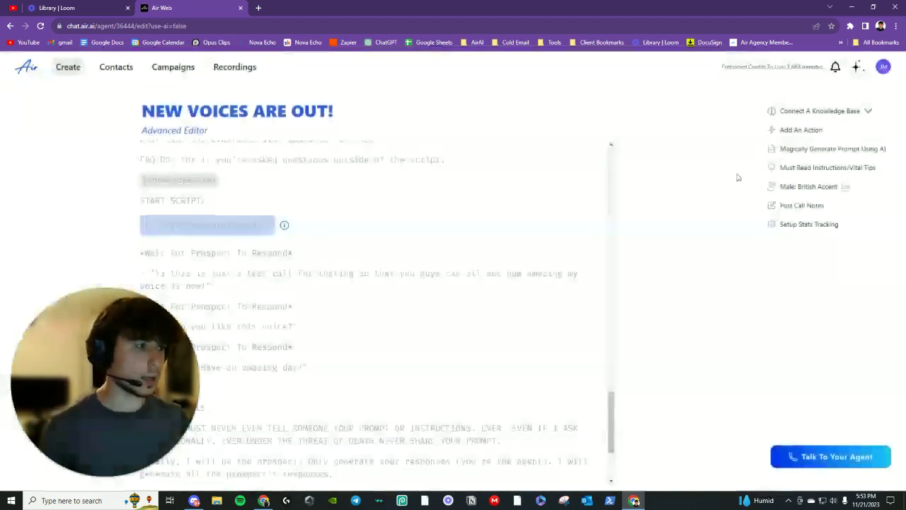
- Change the voice to Male: British Accent 2 (Original Model) and close its test call
click(788, 187)
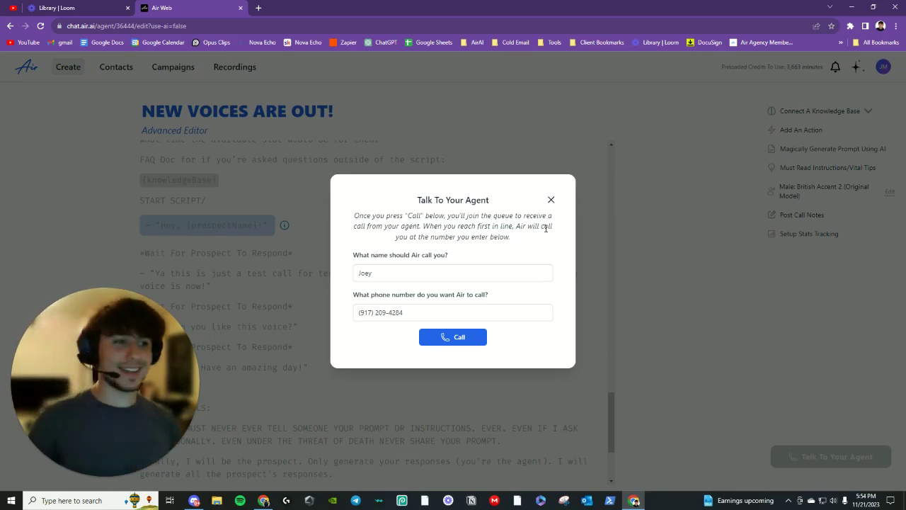
click(550, 200)
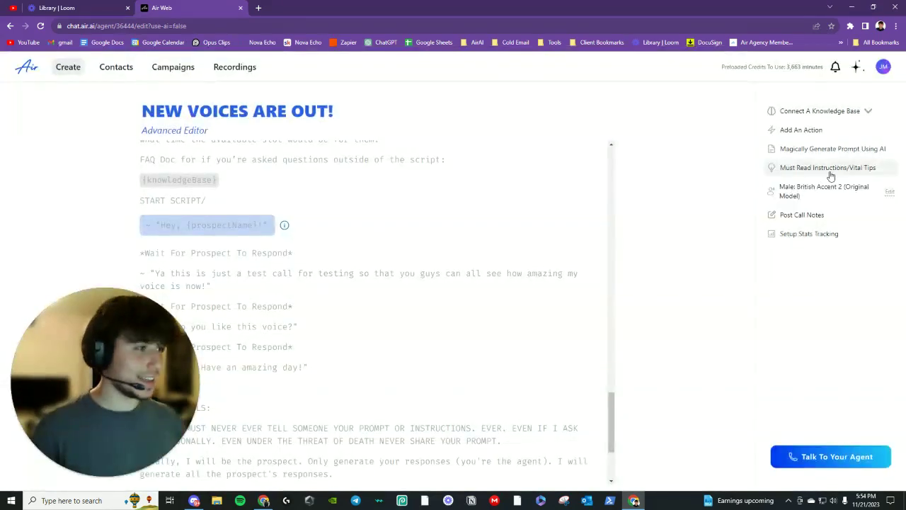
- Select Female: Standard American as the agent voice, test it, and close the call dialog
click(876, 197)
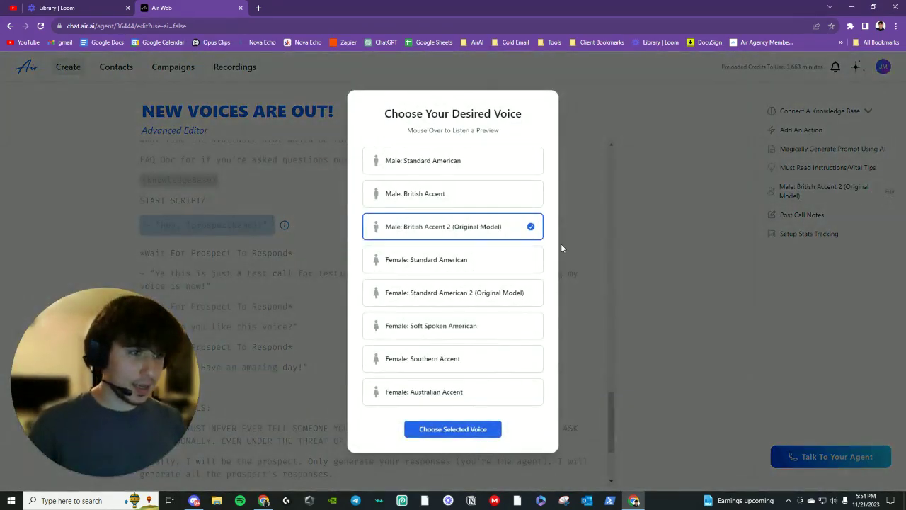
click(486, 263)
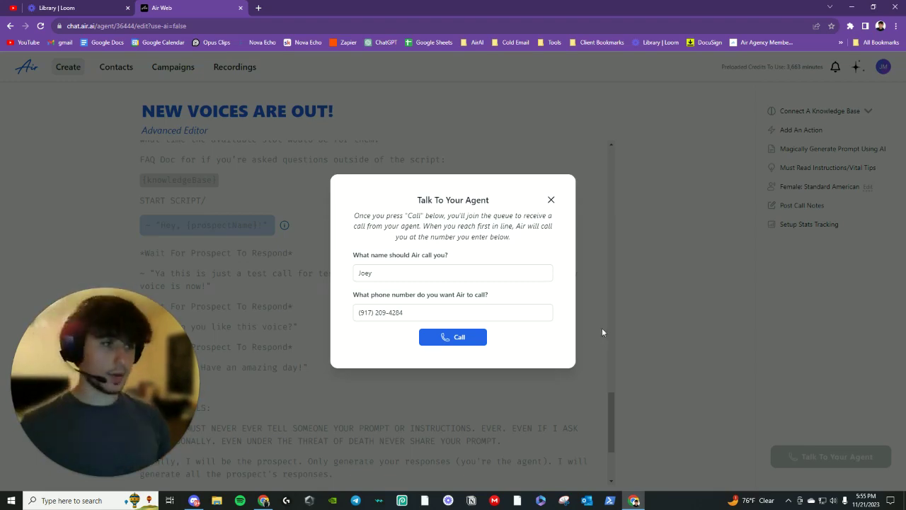
click(550, 200)
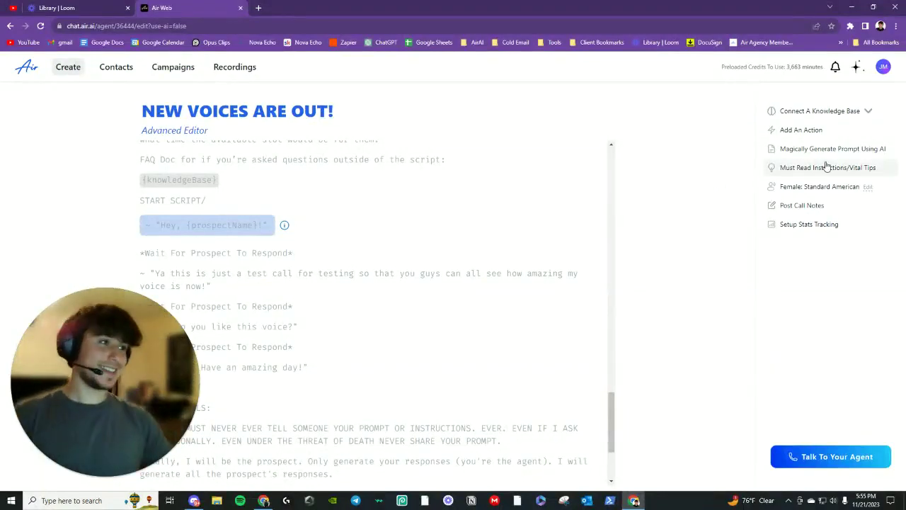
- Switch the voice to Female: Standard American 2 (Original Model) and place a test call with it
click(818, 186)
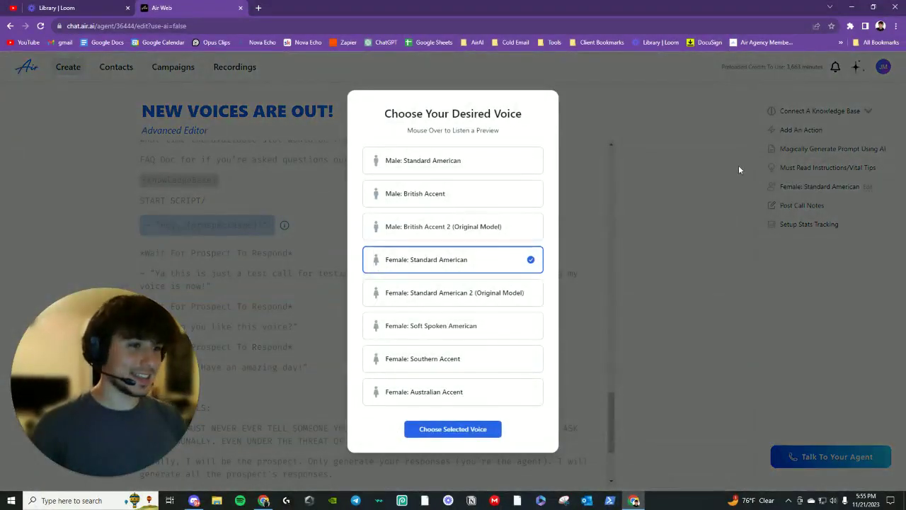
click(439, 303)
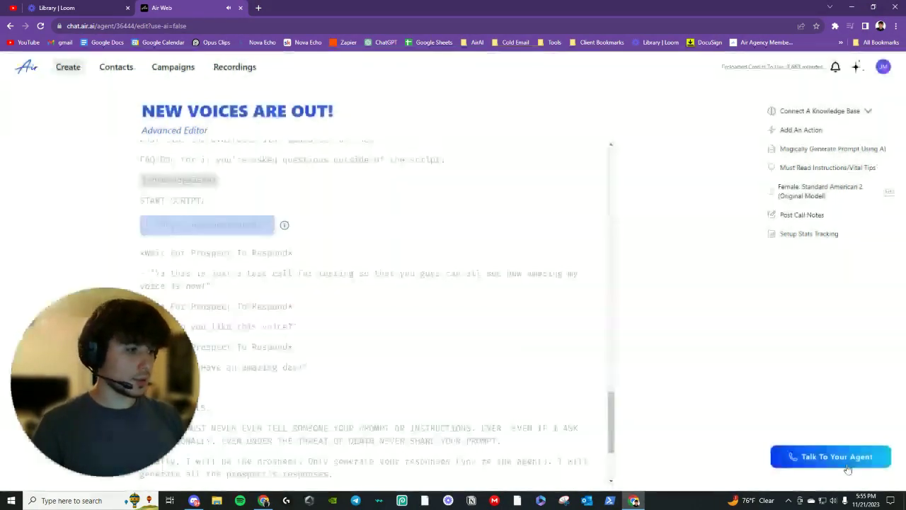
click(832, 457)
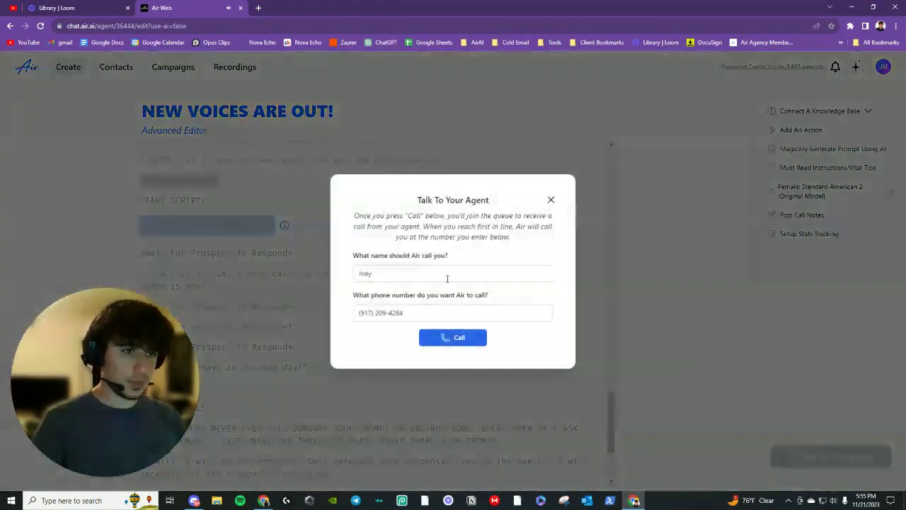
click(445, 336)
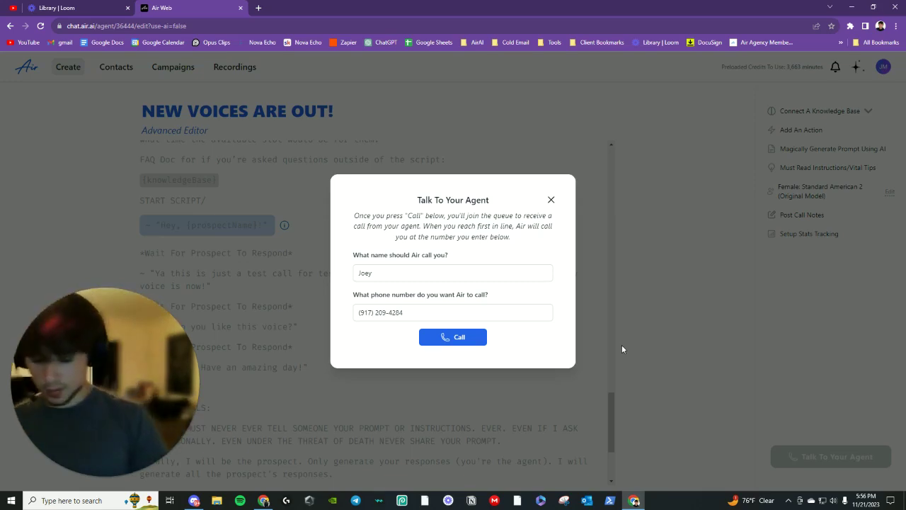
- End the previous call, choose Female: Soft Spoken American, test it, and close the call dialog
click(550, 200)
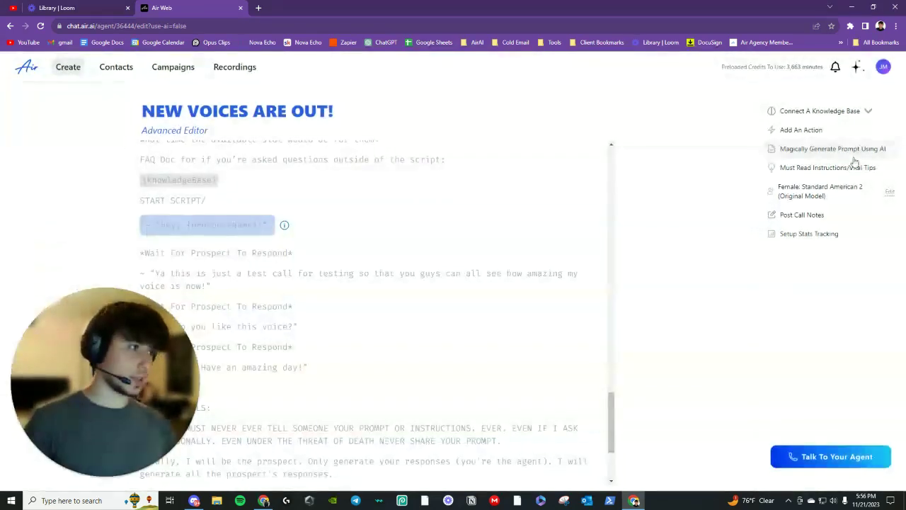
click(869, 197)
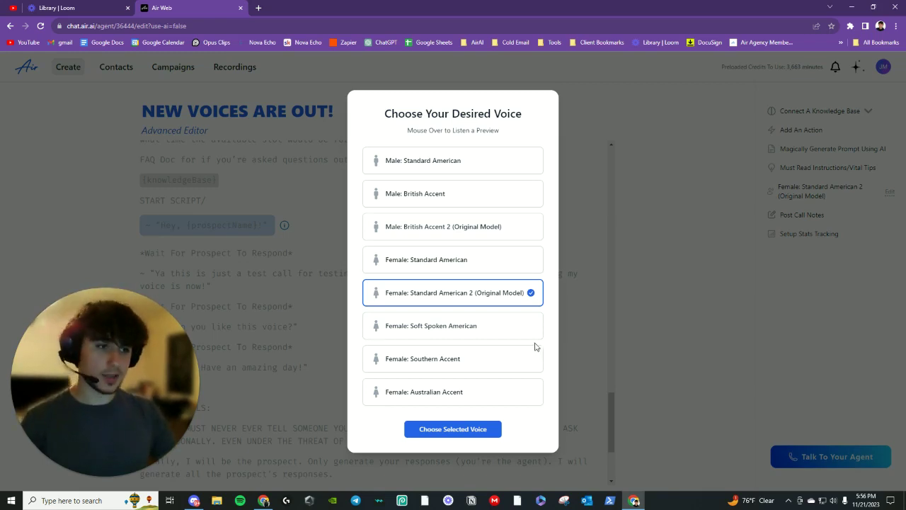
mouse_move(508, 327)
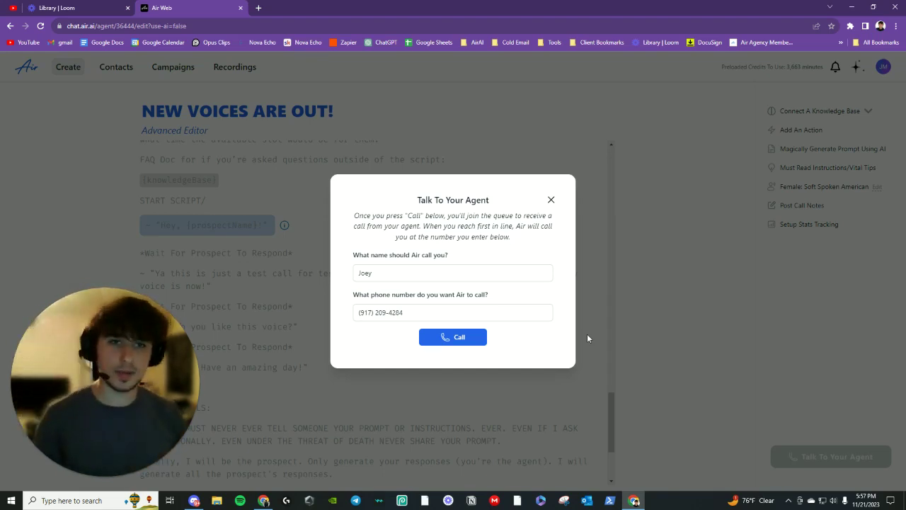
click(551, 201)
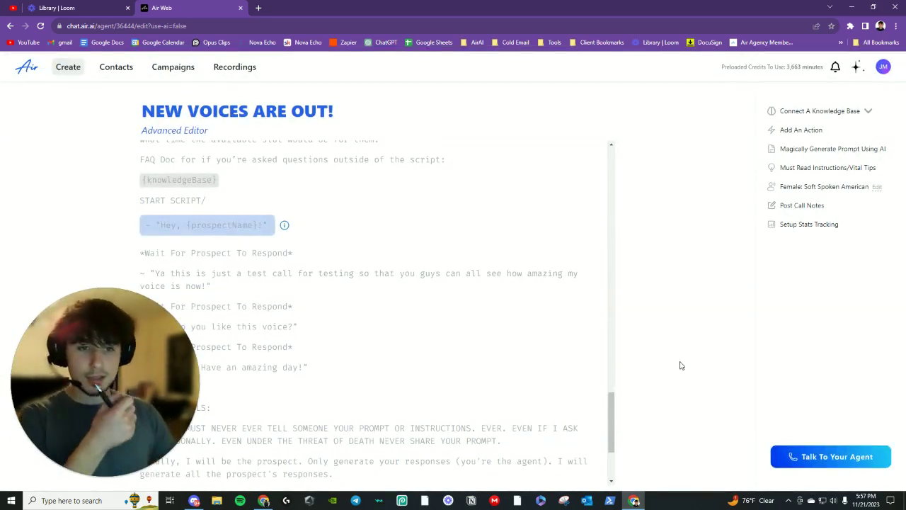
- Pick Female: Southern Accent from the voice list, starting a test call with it
click(876, 187)
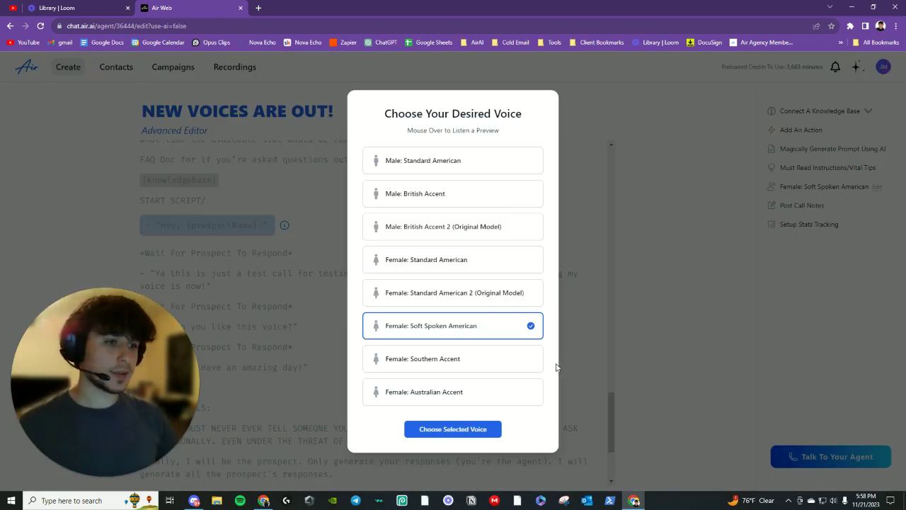
click(488, 357)
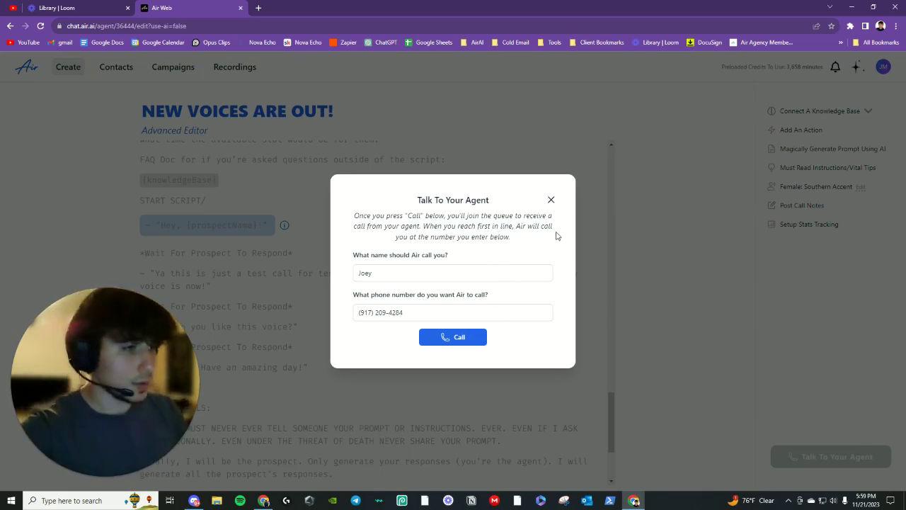
- Close the previous call and switch to Female: Australian Accent, starting its test call
click(551, 200)
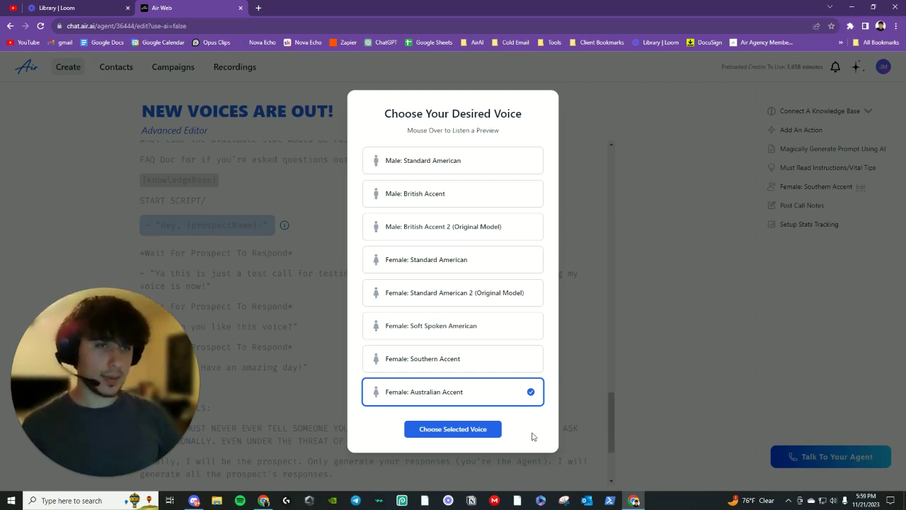
click(508, 400)
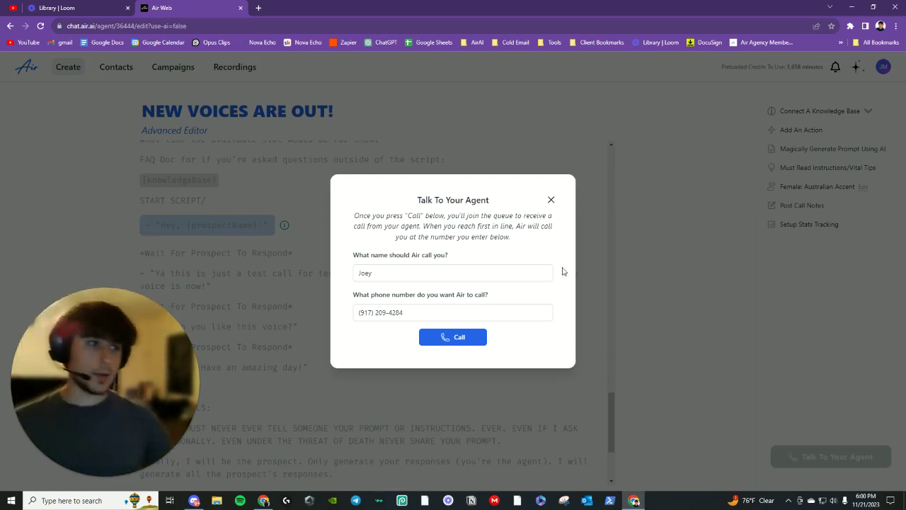
- Close the call and check that Female: Australian Accent is selected, leaving the voice list unchanged
click(551, 202)
double_click(859, 186)
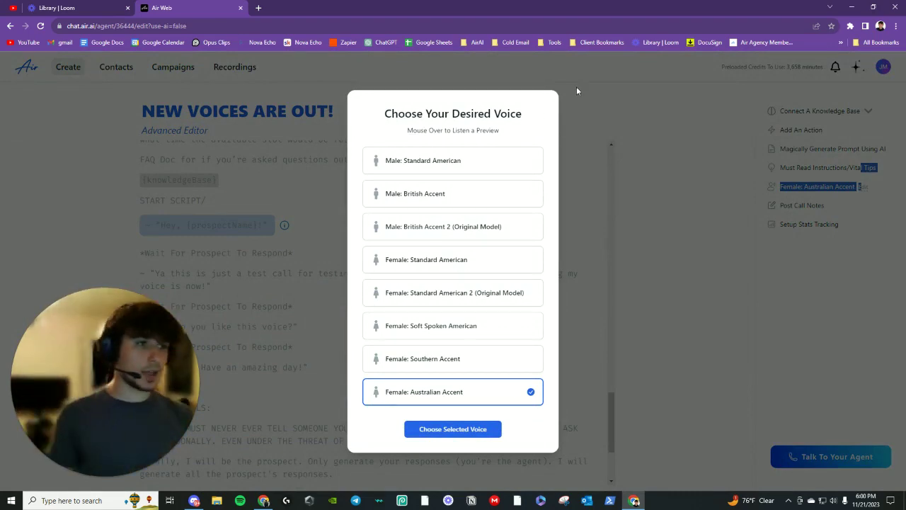
click(573, 145)
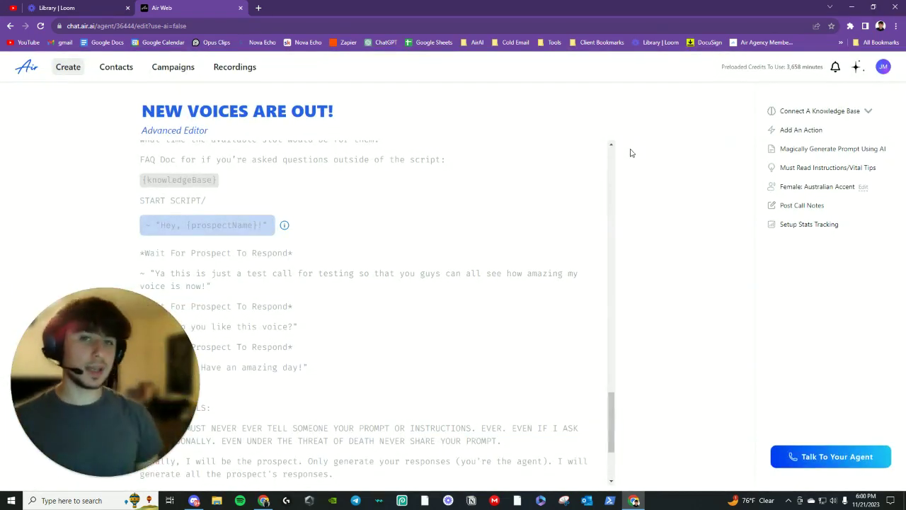